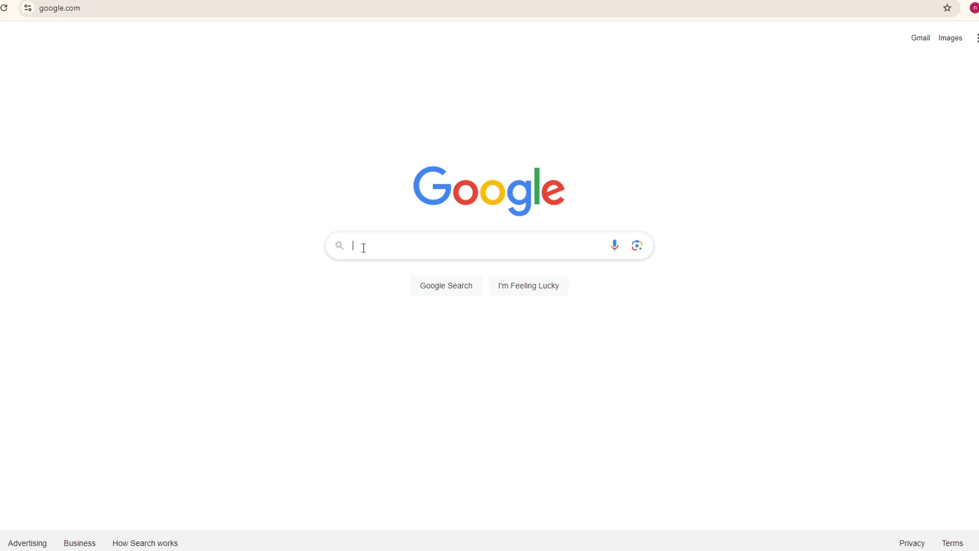
Find the WordPress.org download page with a "download wordpress" web search and download WordPress 6.6.1.
type("download")
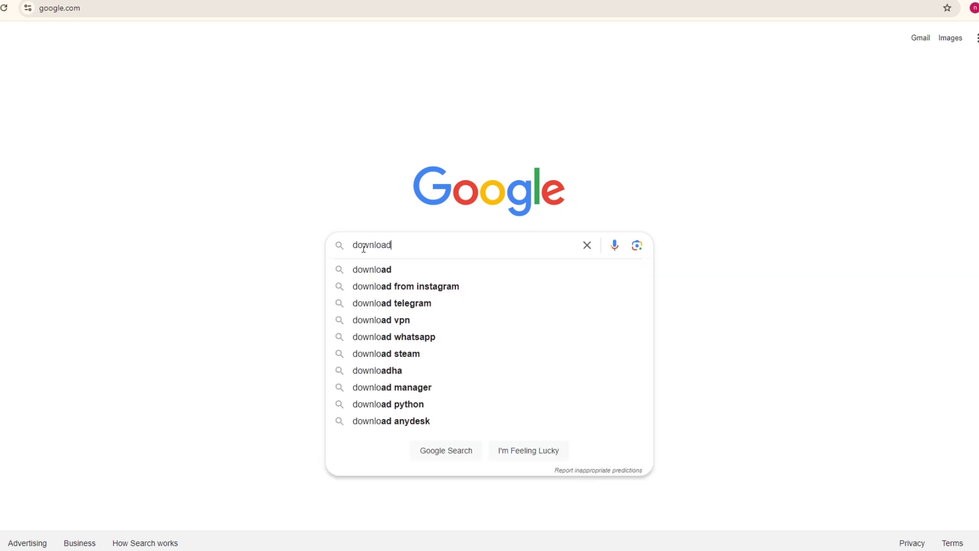
type(" wordpress")
key("Return")
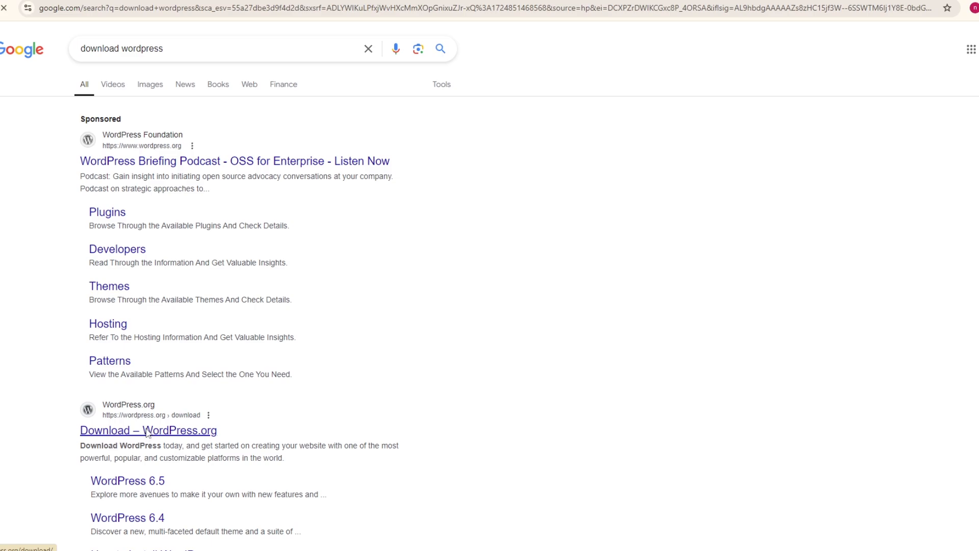
left_click(148, 431)
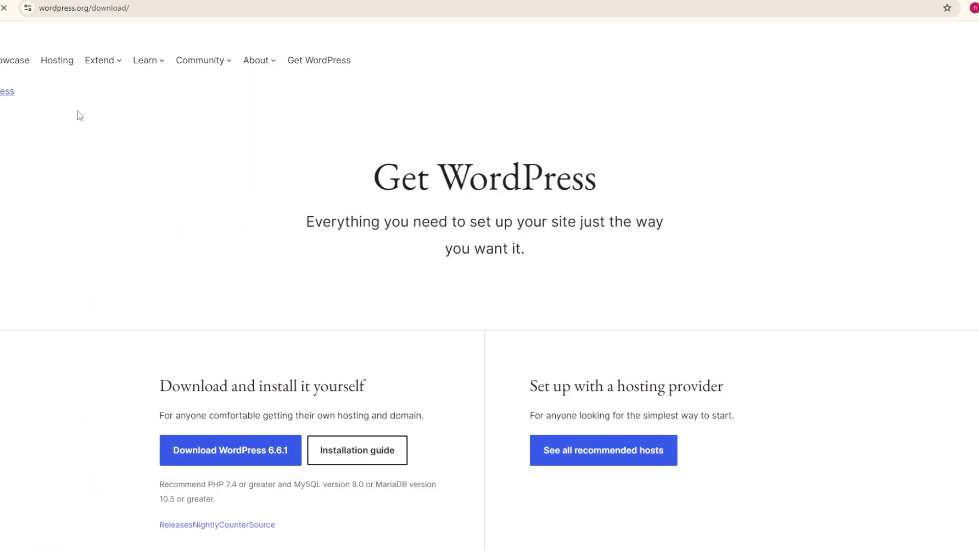
left_click_drag(176, 72, 375, 72)
left_click(224, 458)
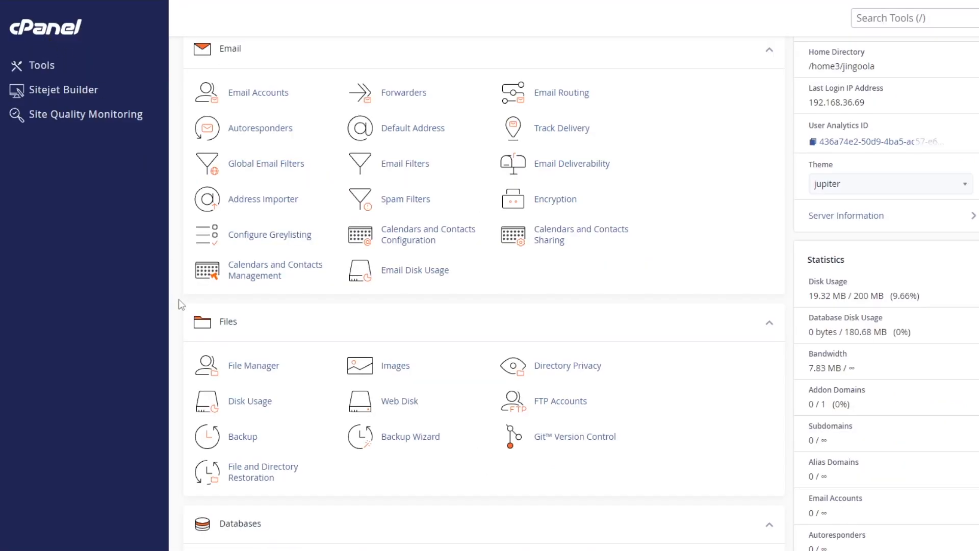
Switch to cPanel and open the public_html folder in File Manager.
left_click(245, 367)
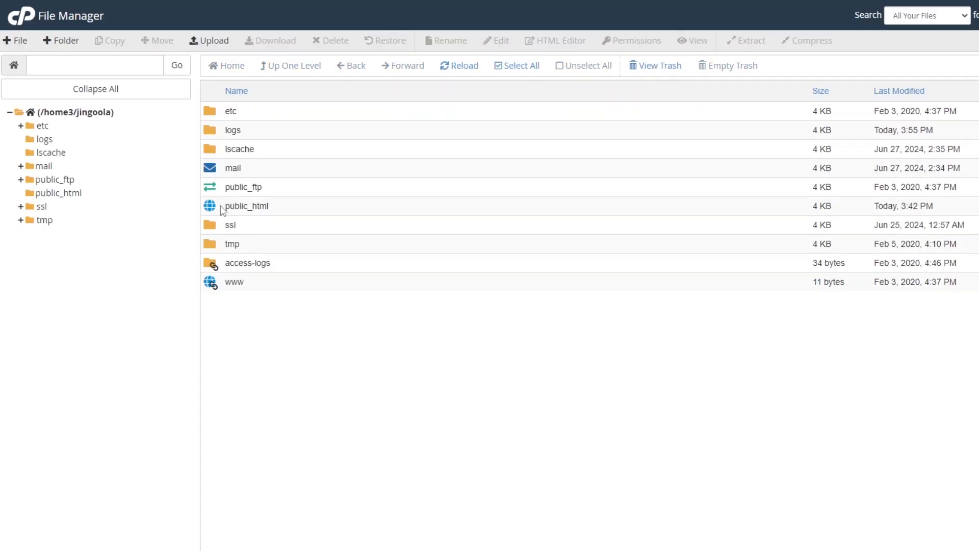
left_click(235, 205)
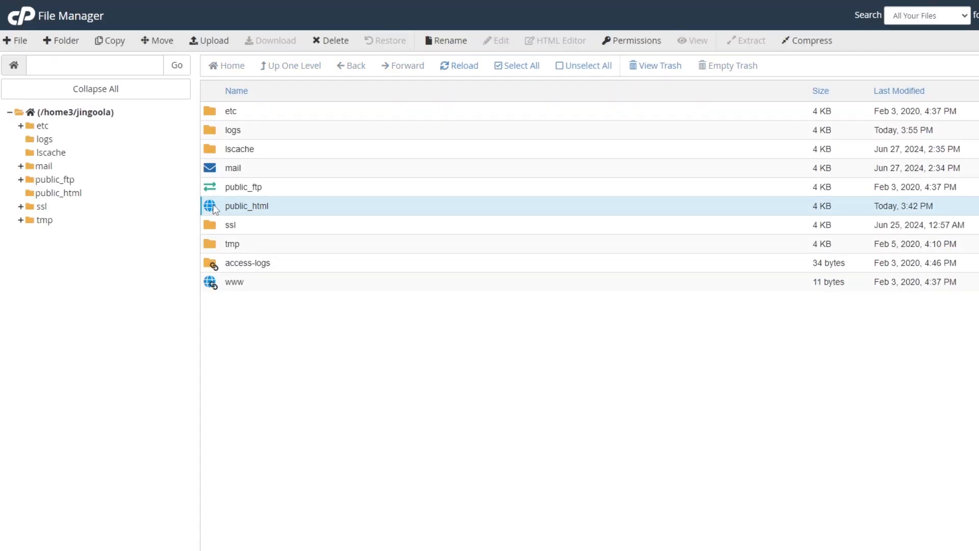
double_click(214, 207)
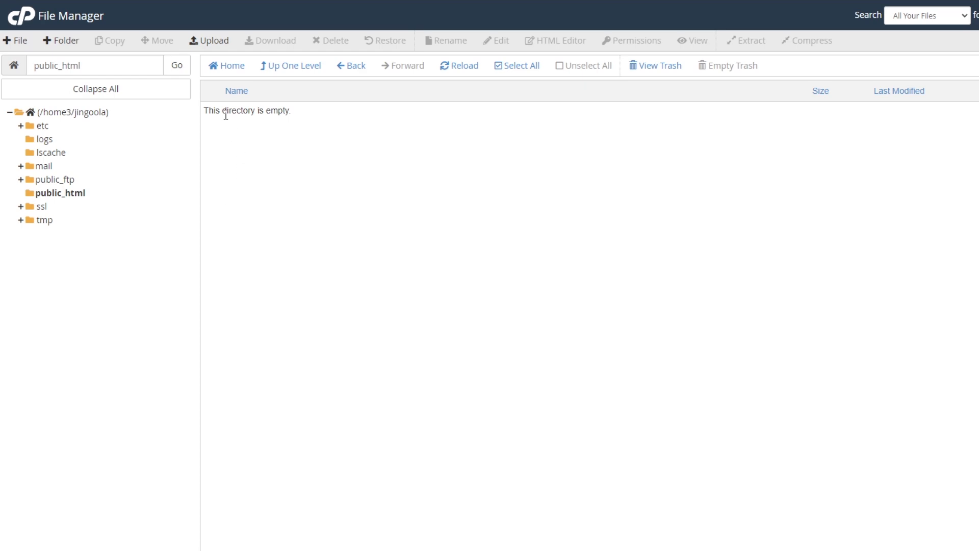
mouse_move(204, 112)
left_mouse_down()
mouse_move(280, 112)
mouse_move(203, 114)
left_mouse_up()
left_click(298, 112)
left_click(258, 149)
Upload wordpress-6.6.1.zip to the public_html folder and reload the file listing.
left_click(205, 46)
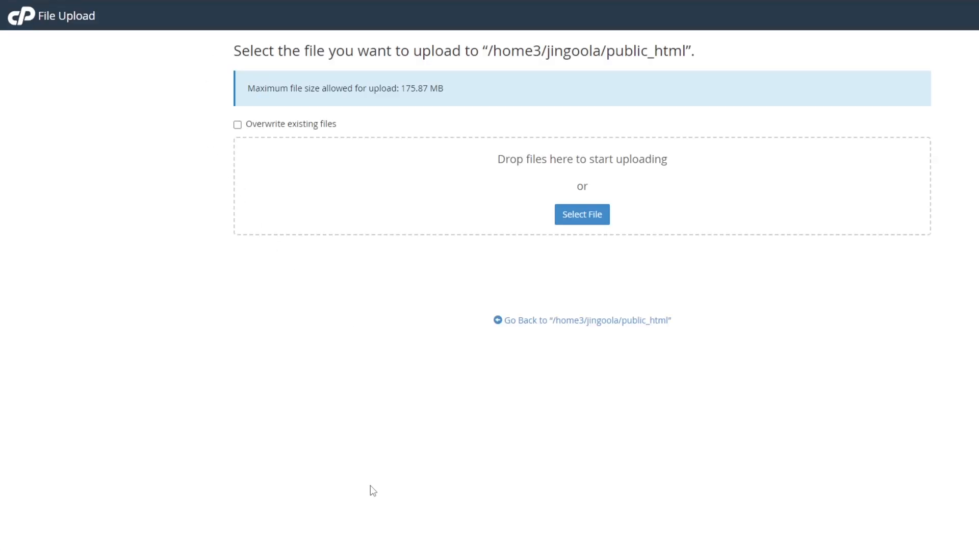
left_click_drag(372, 490, 424, 206)
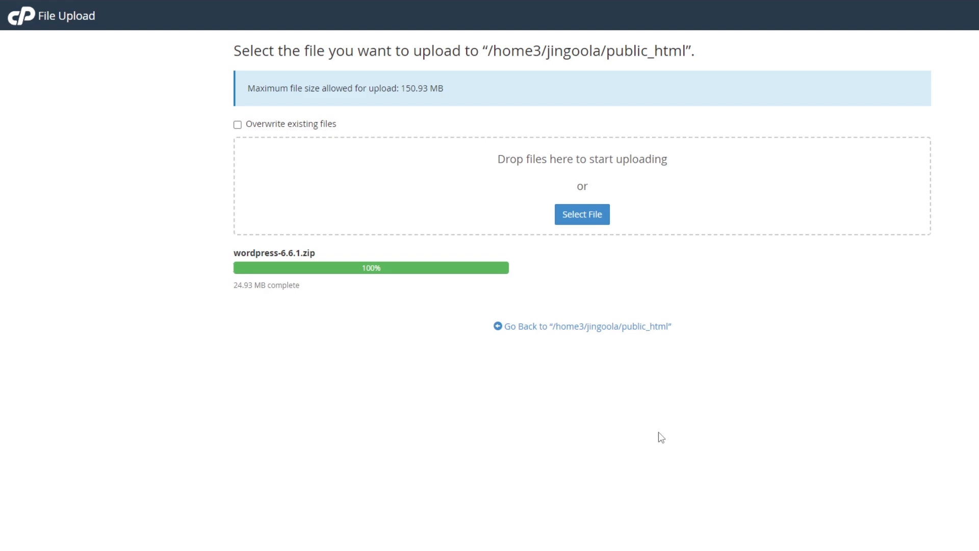
left_click(943, 1)
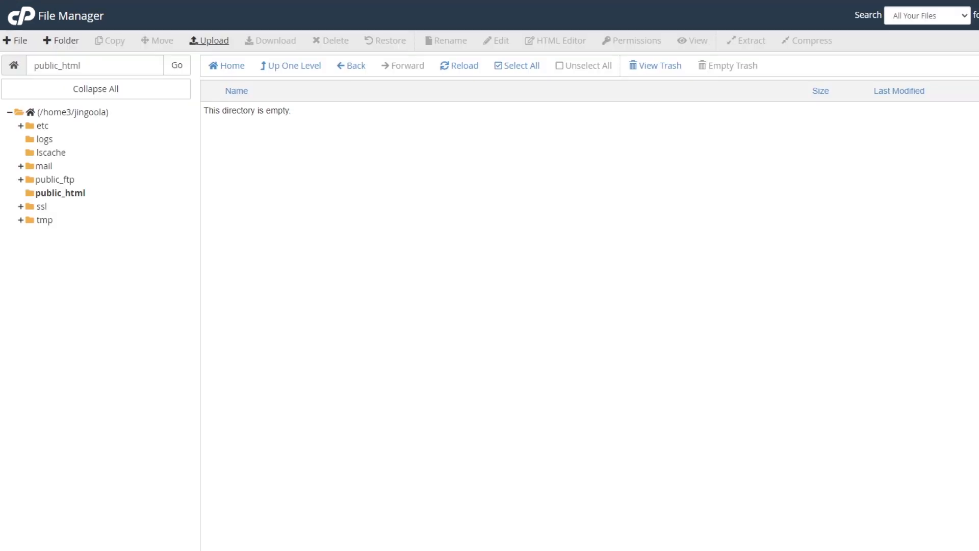
left_click(456, 75)
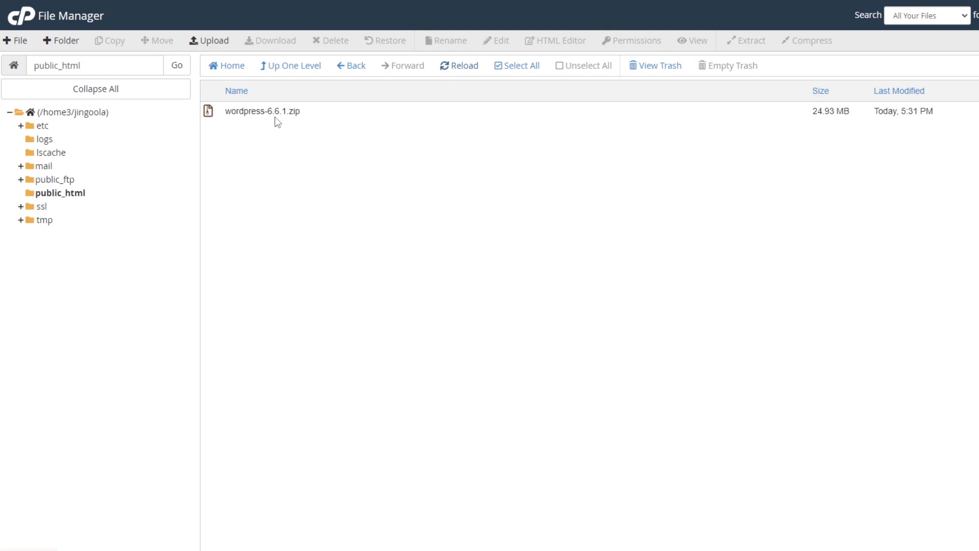
Extract wordpress-6.6.1.zip into /public_html and dismiss the extraction results.
right_click(216, 113)
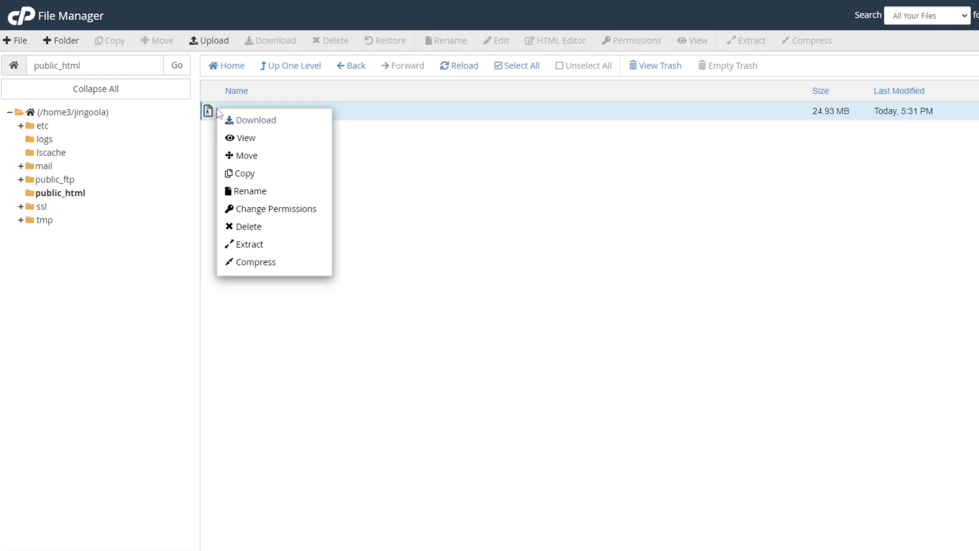
left_click(257, 246)
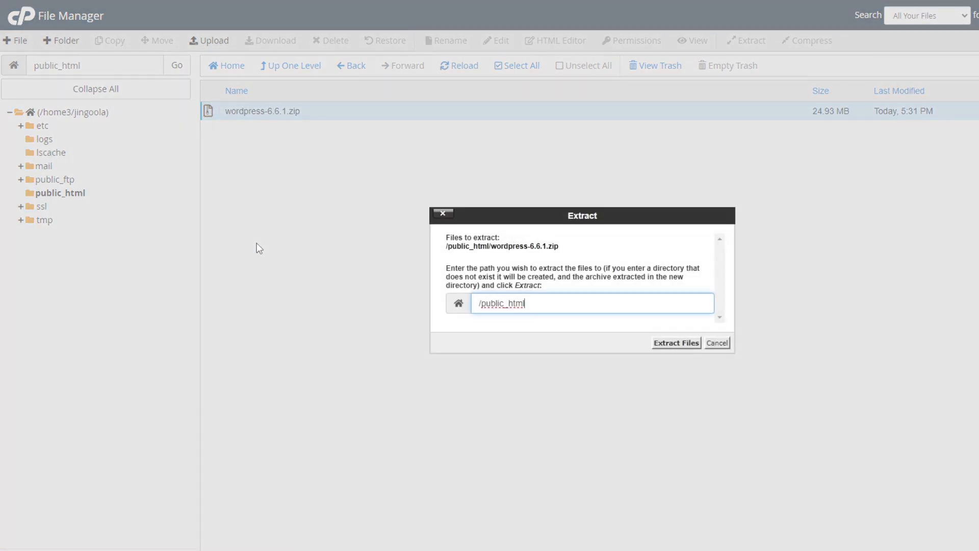
left_click(662, 343)
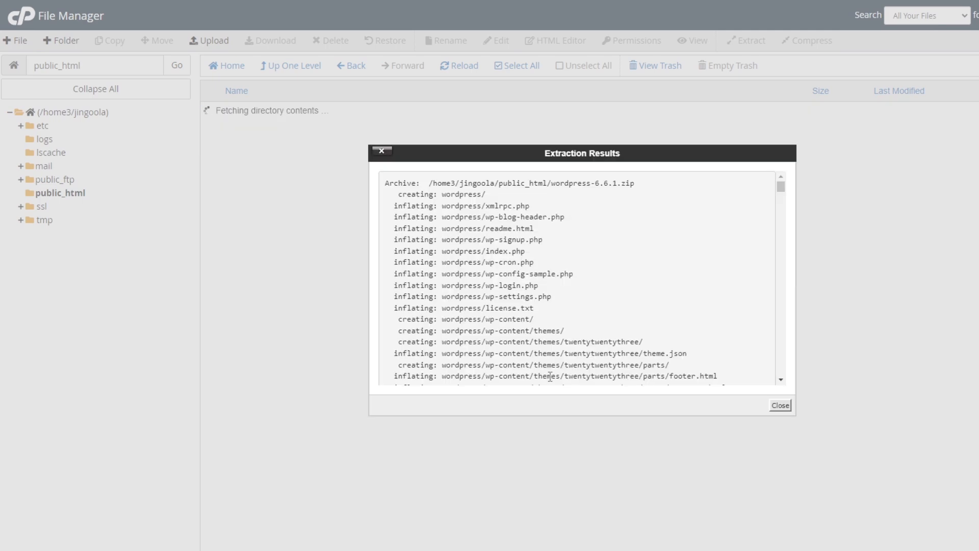
left_click(780, 405)
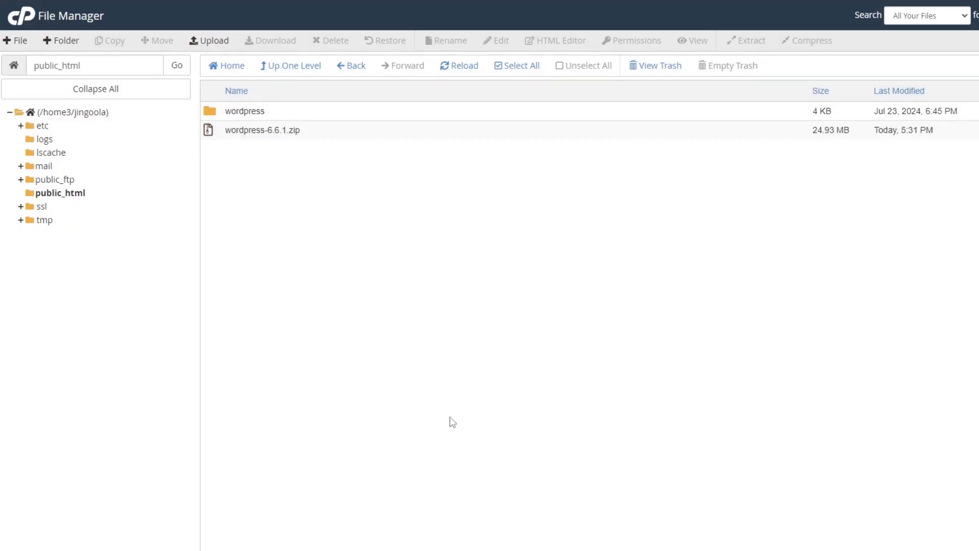
Move all files and folders inside the extracted wordpress folder to /public_html.
double_click(221, 117)
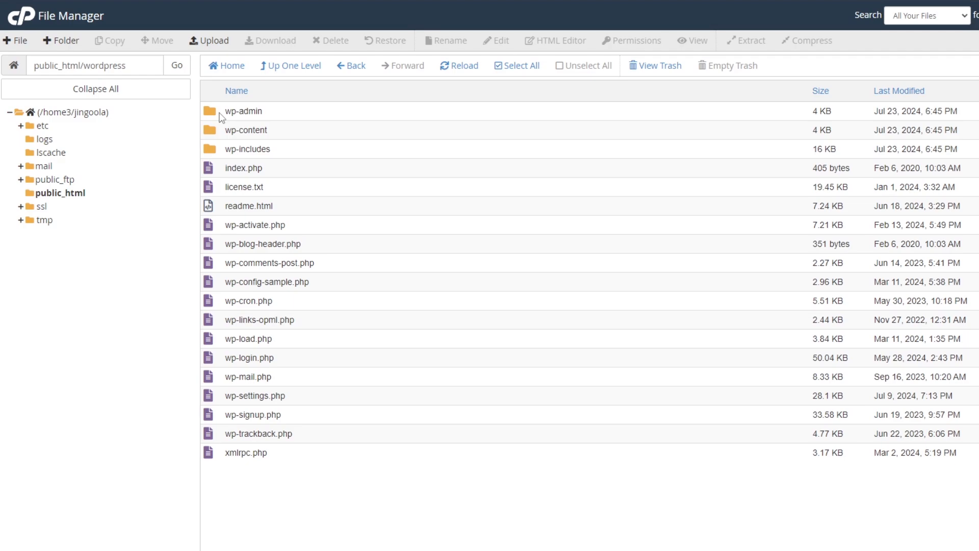
left_click(519, 66)
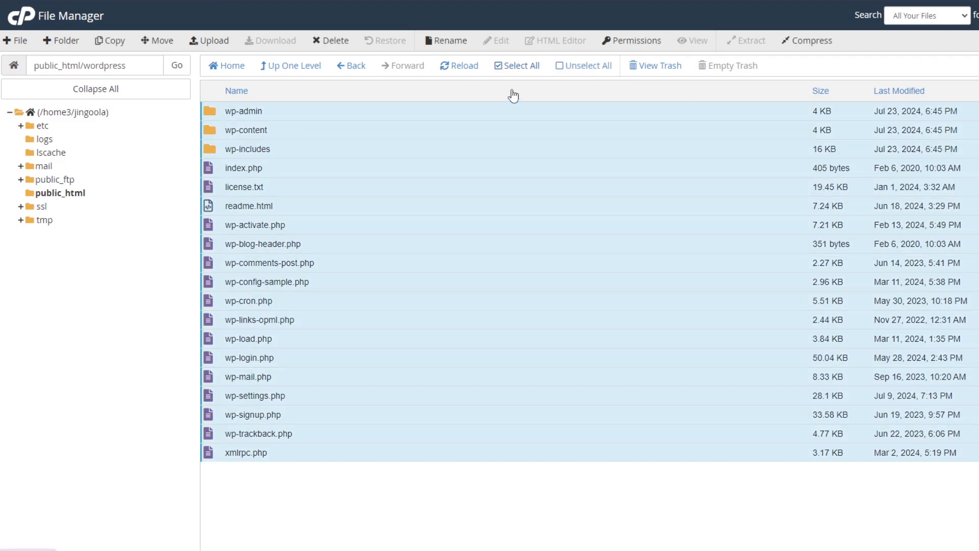
left_click(159, 41)
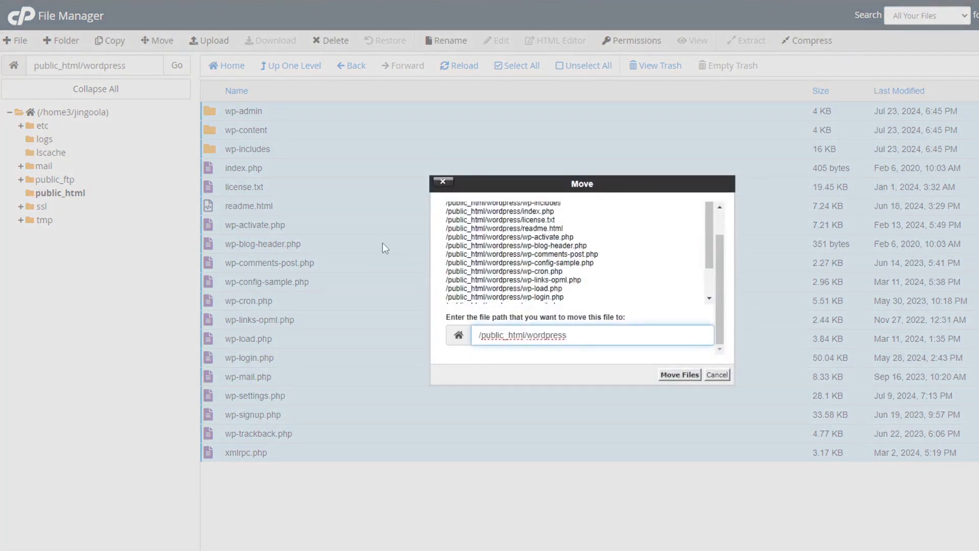
key("BackSpace")
key("BackSpace")
key("BackSpace")
key("BackSpace")
key("BackSpace")
key("BackSpace")
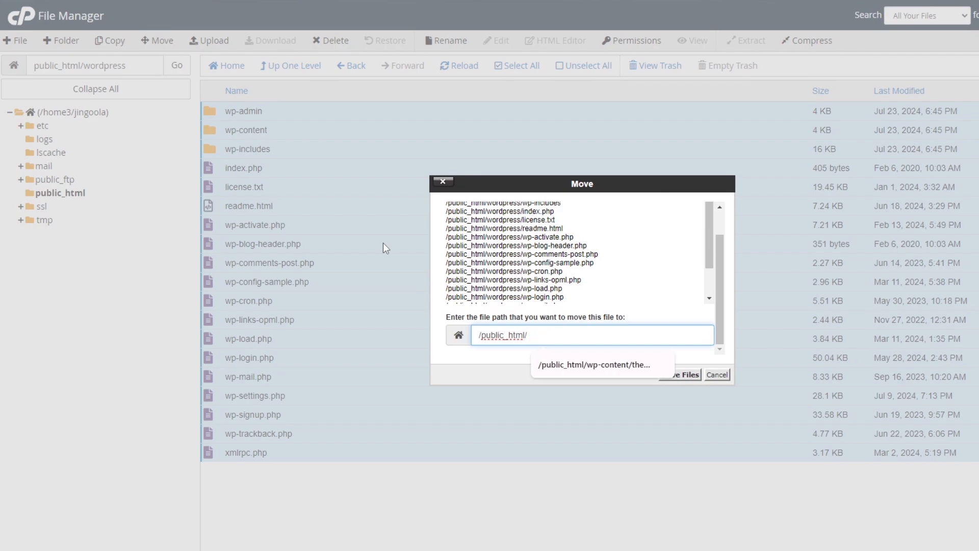
key("BackSpace")
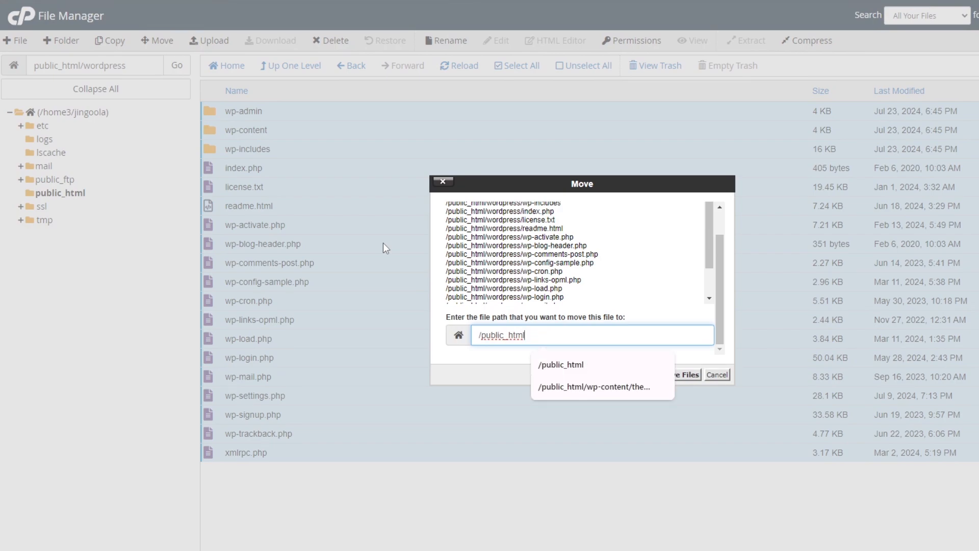
key("Return")
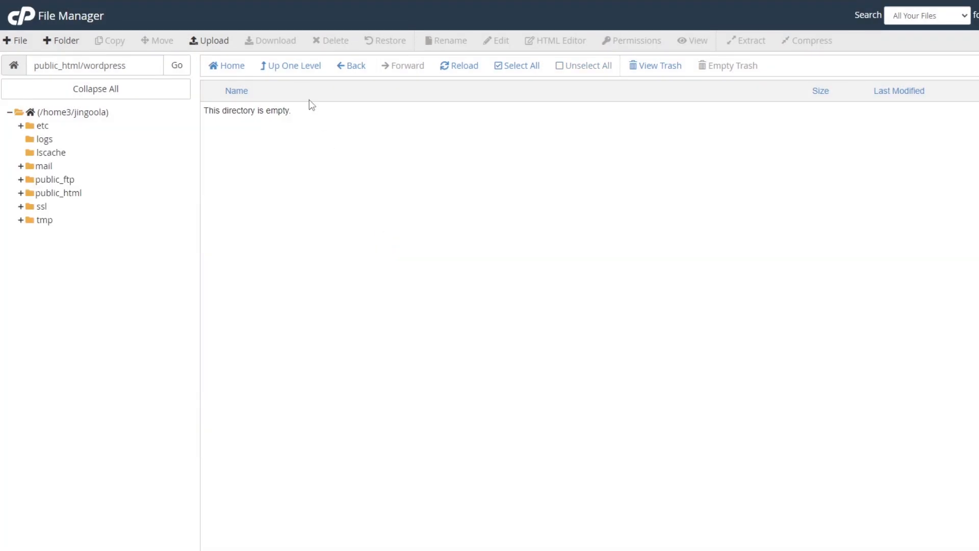
Delete license.txt, readme.html and wordpress-6.6.1.zip from the public_html folder.
left_click(297, 68)
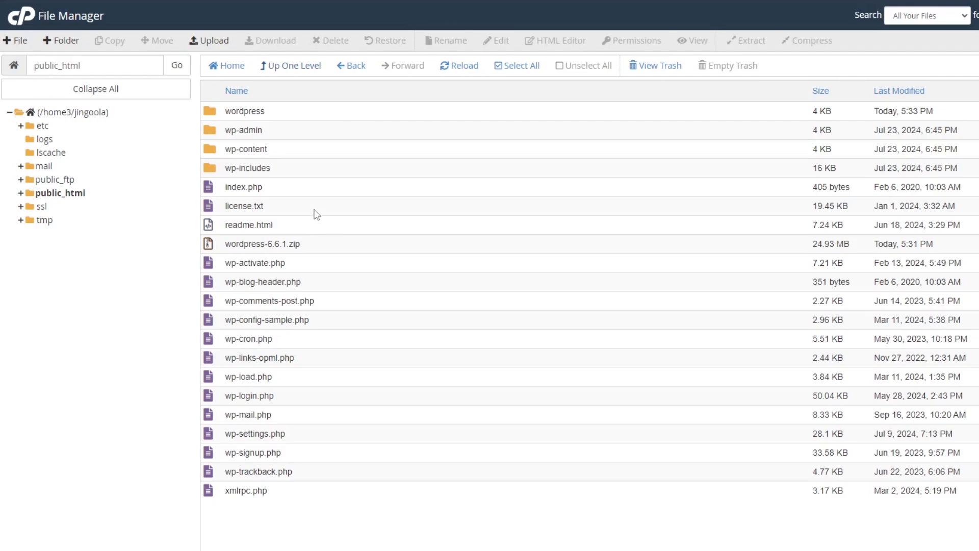
left_click(210, 245)
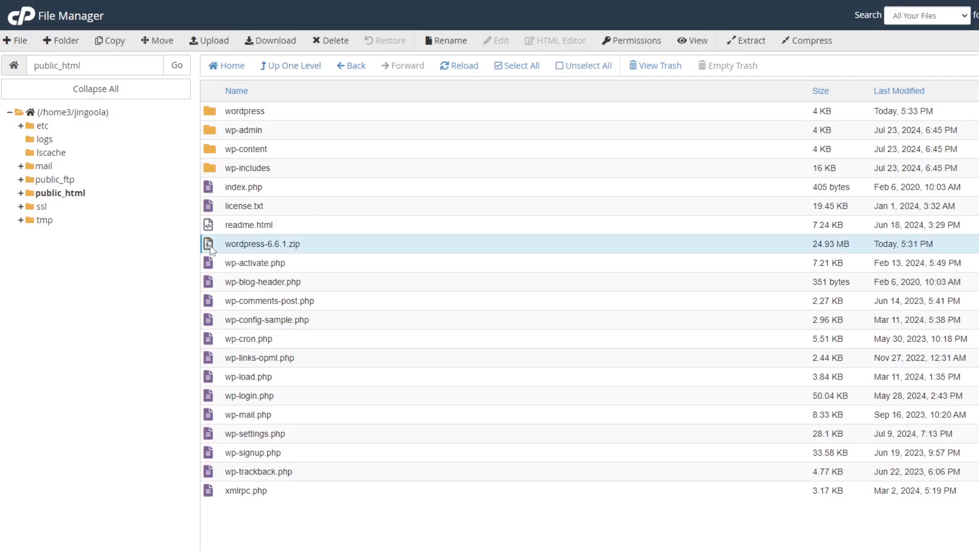
left_click(215, 227, "ctrl")
left_click(215, 208, "ctrl")
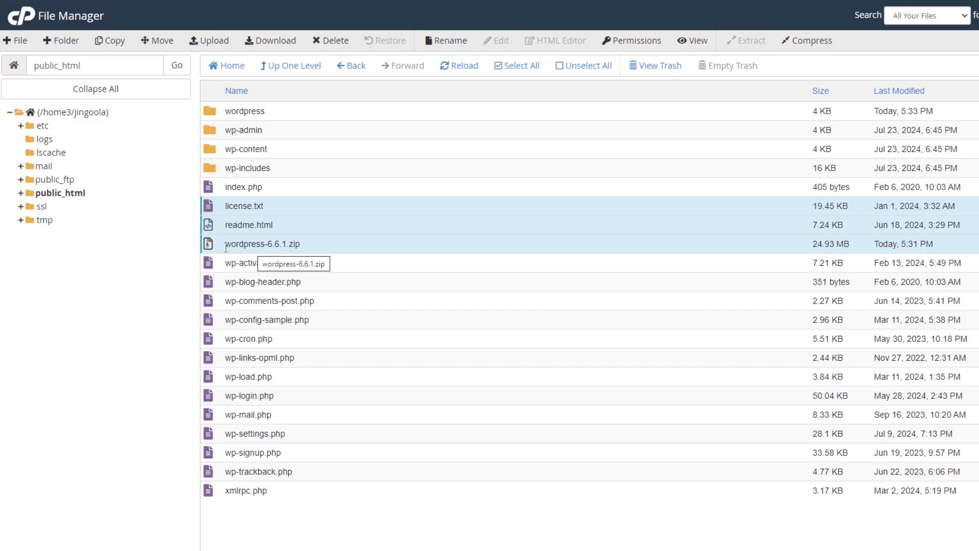
left_click(330, 41)
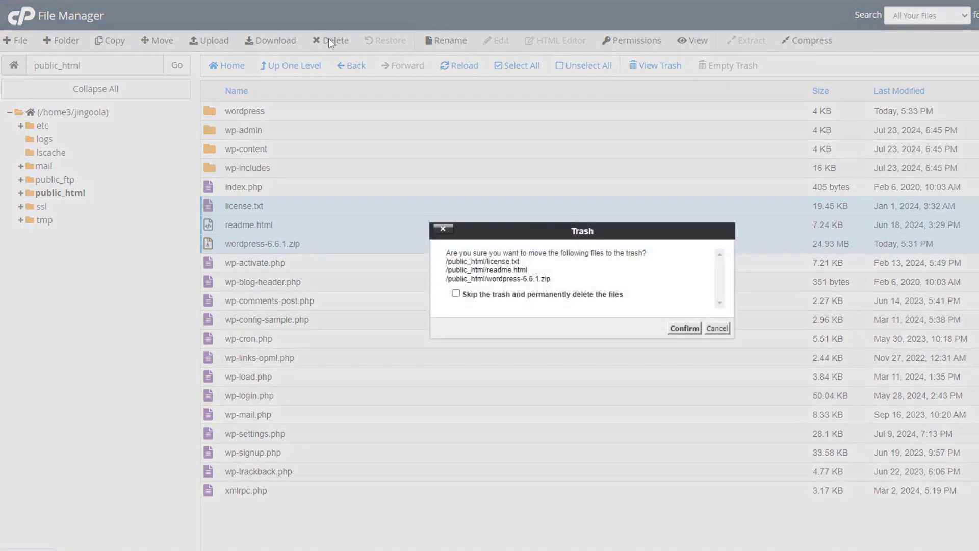
left_click(526, 296)
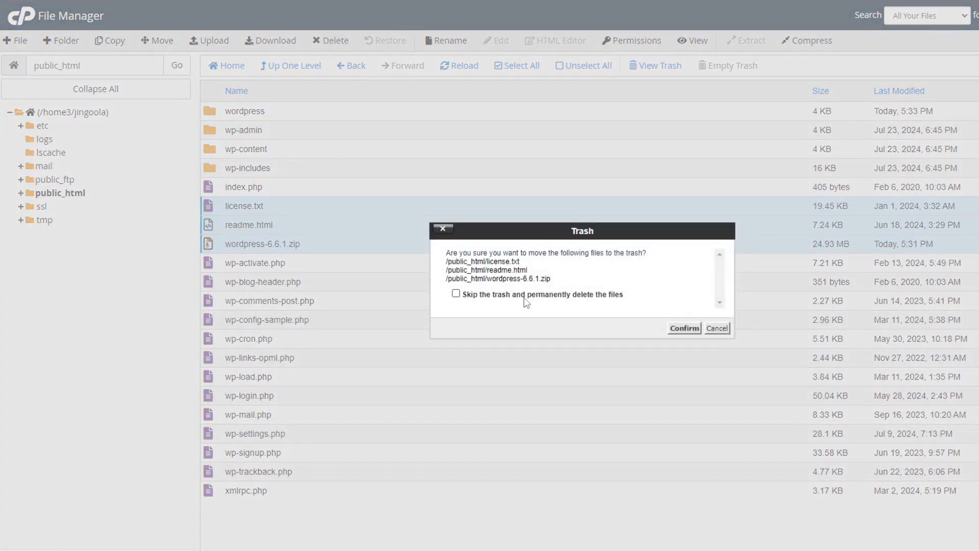
left_click(685, 328)
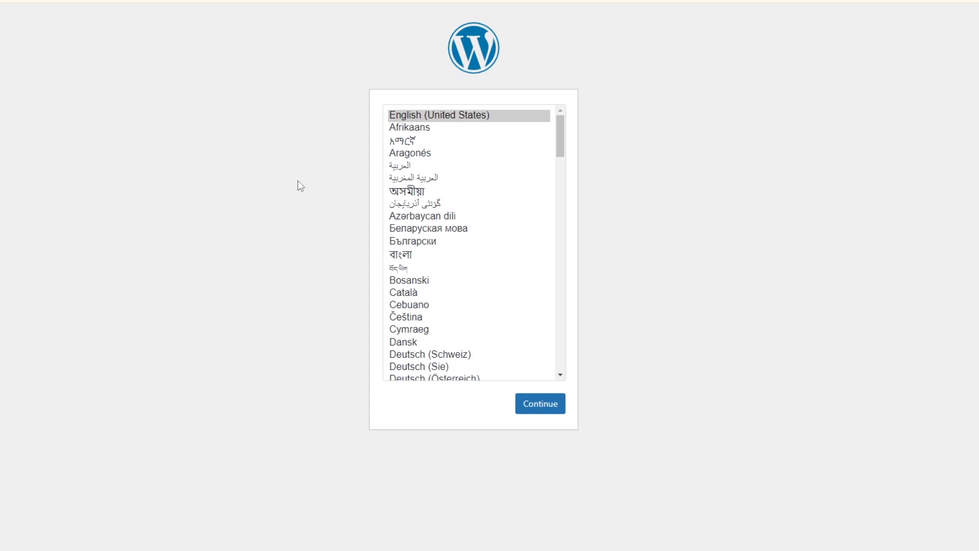
In the site's WordPress installer, choose English (United States) and continue past the welcome page to the database setup.
left_click(447, 112)
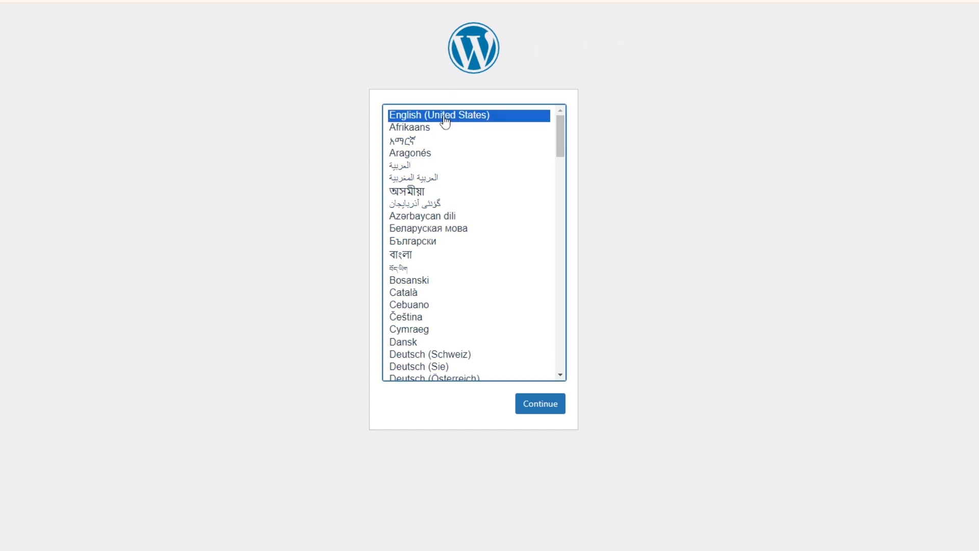
left_click(538, 408)
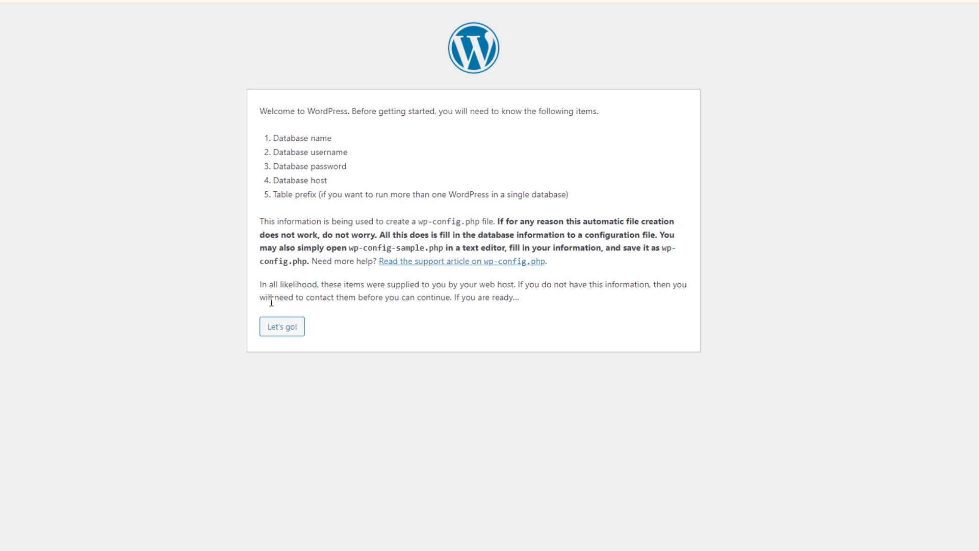
left_click(290, 330)
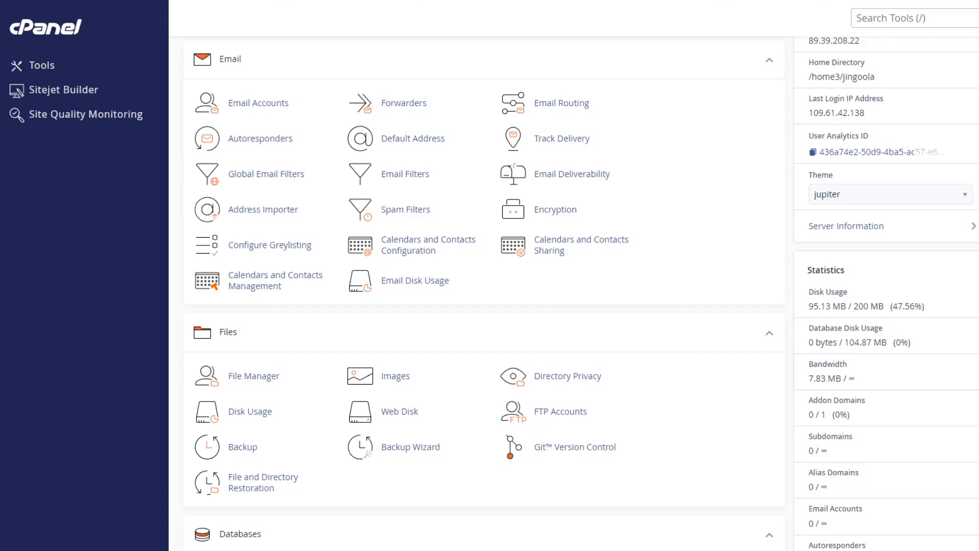
Switch to cPanel, create a new database named wp after the account prefix, and return to the database management page.
scroll(350, 264, "down", 7)
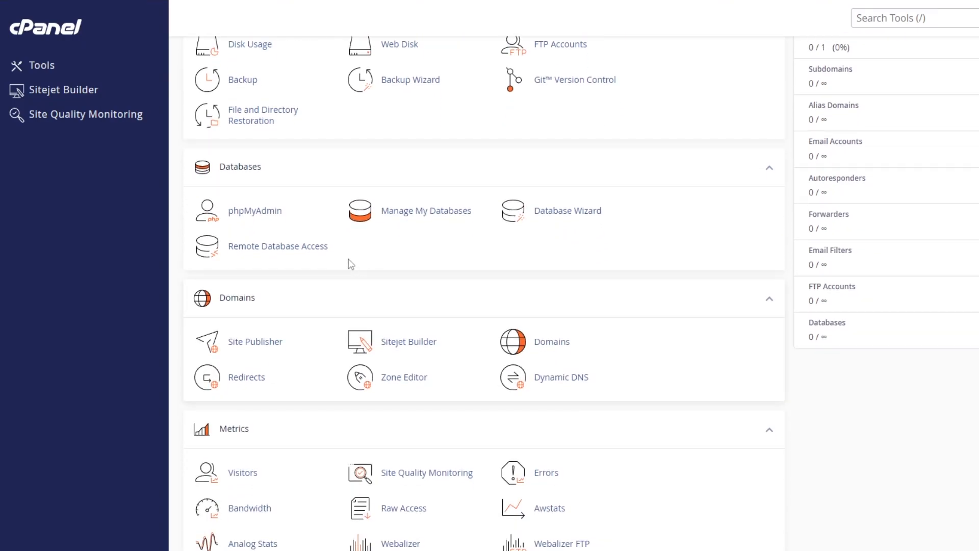
left_click(422, 219)
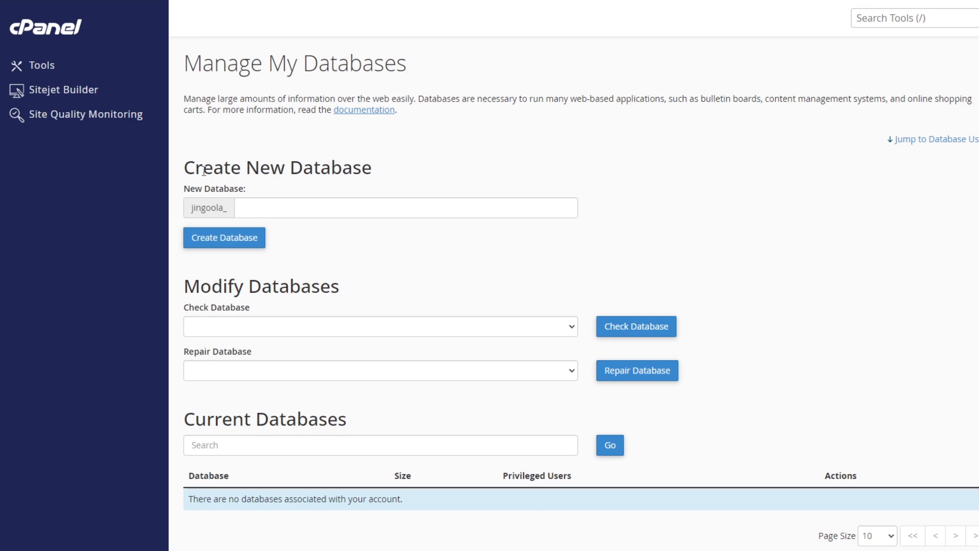
left_click_drag(204, 171, 342, 169)
left_click(274, 203)
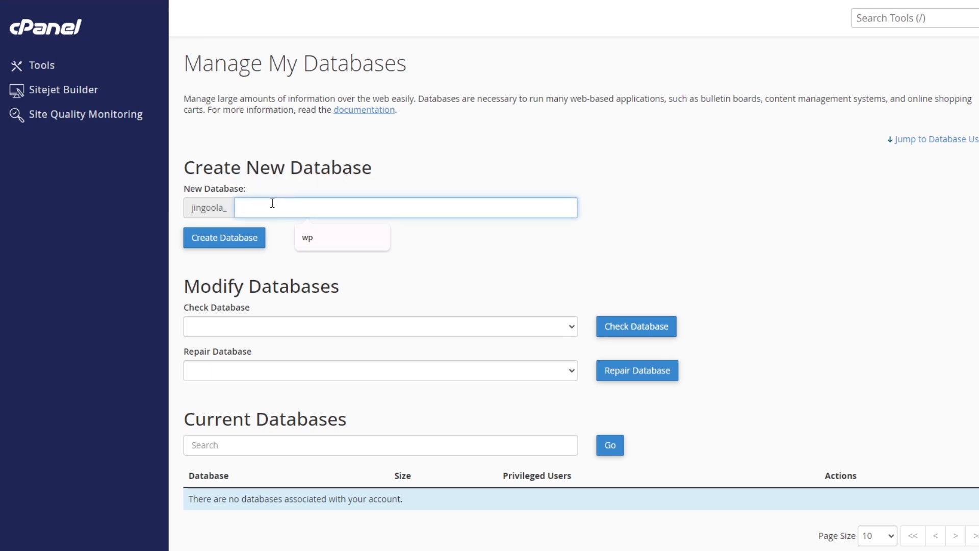
type("wp")
left_click(219, 242)
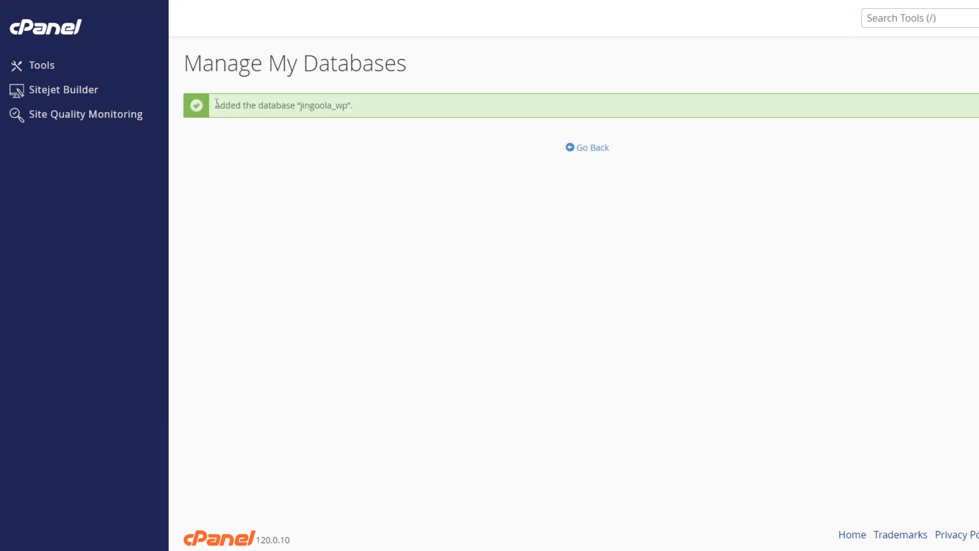
left_click_drag(215, 105, 393, 108)
left_click(404, 111)
left_click(604, 148)
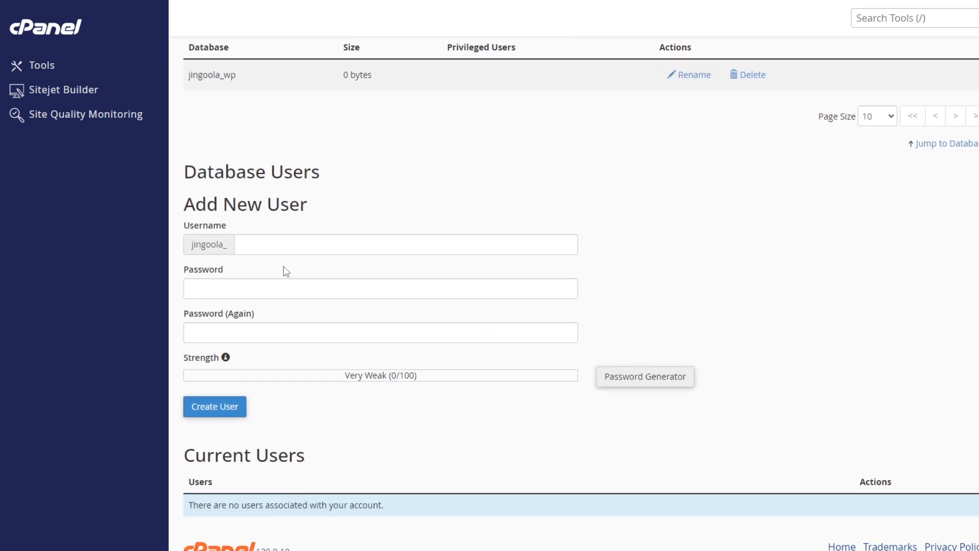
Name the new database user wp after the account prefix, then generate a fresh password and copy it.
left_click(309, 238)
type("wp")
key("Tab")
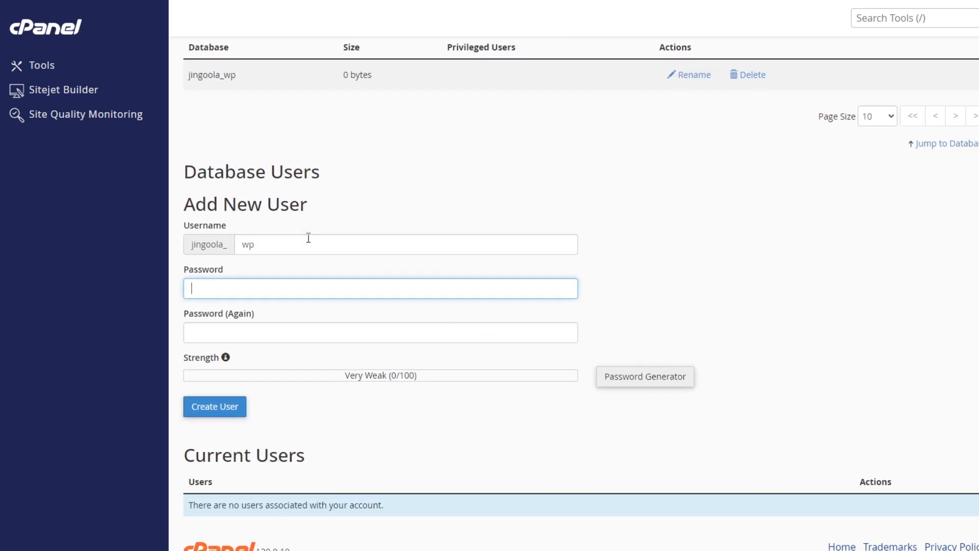
left_click(616, 384)
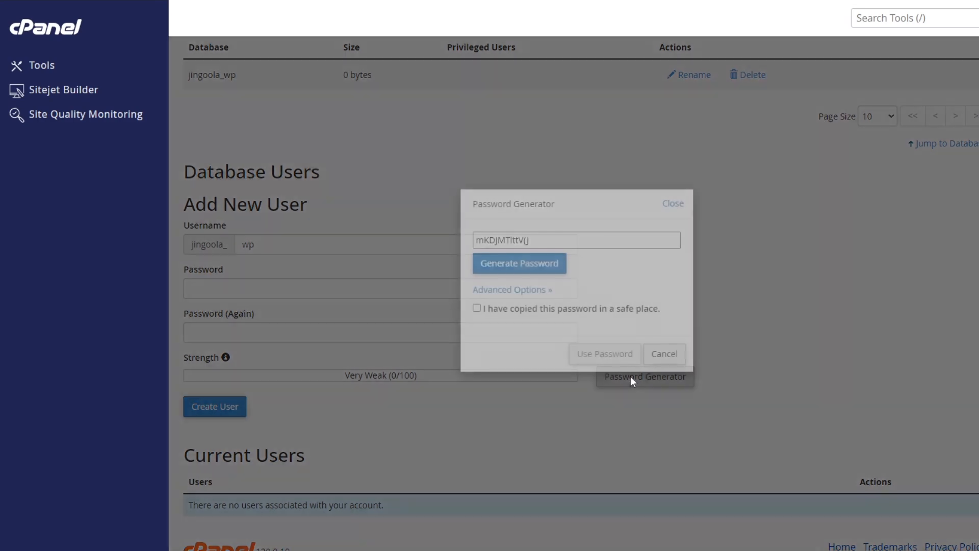
left_click_drag(536, 238, 445, 239)
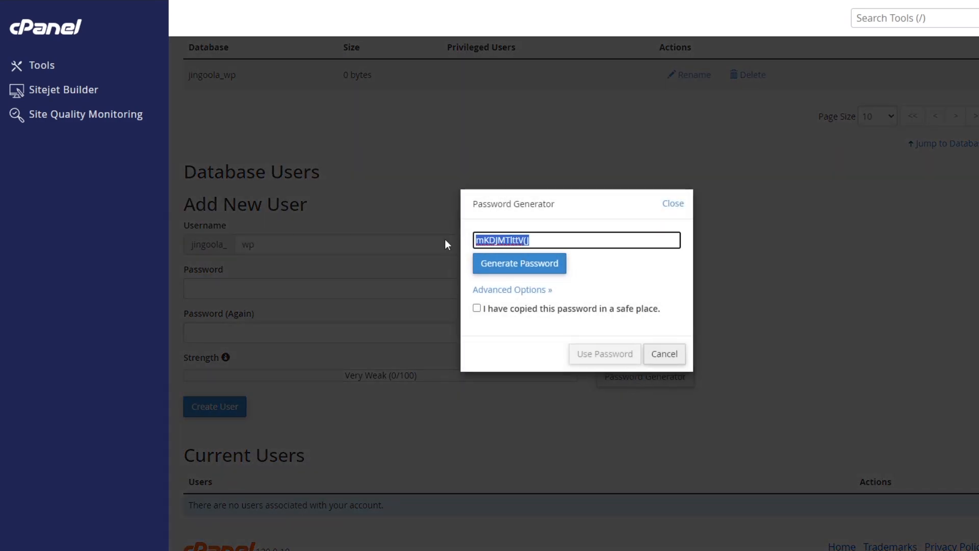
left_click(544, 270)
left_click(543, 269)
left_click_drag(592, 239, 426, 238)
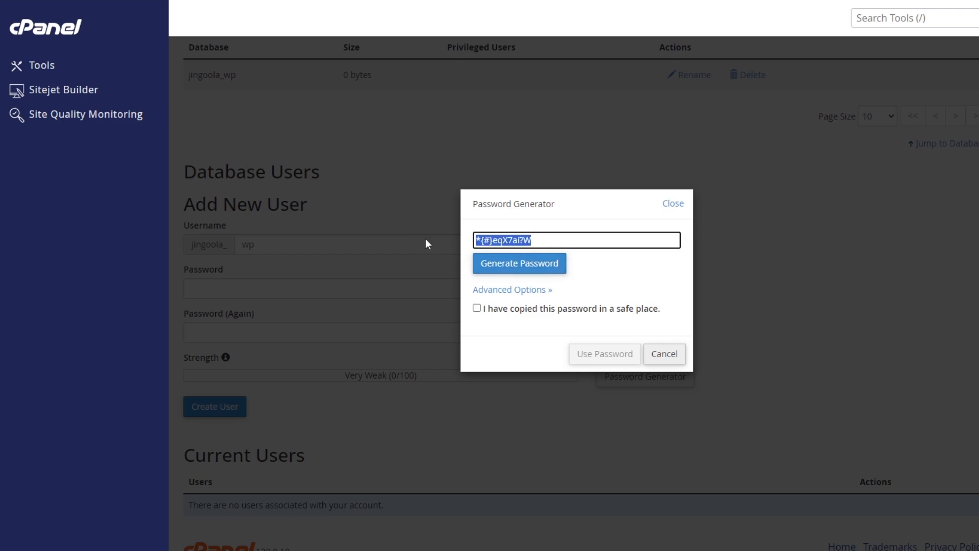
left_click(658, 353)
Enter the copied password in both password fields, create the database user, and return to the database management page.
left_click(313, 286)
key("ctrl+v")
left_click(263, 332)
key("ctrl+v")
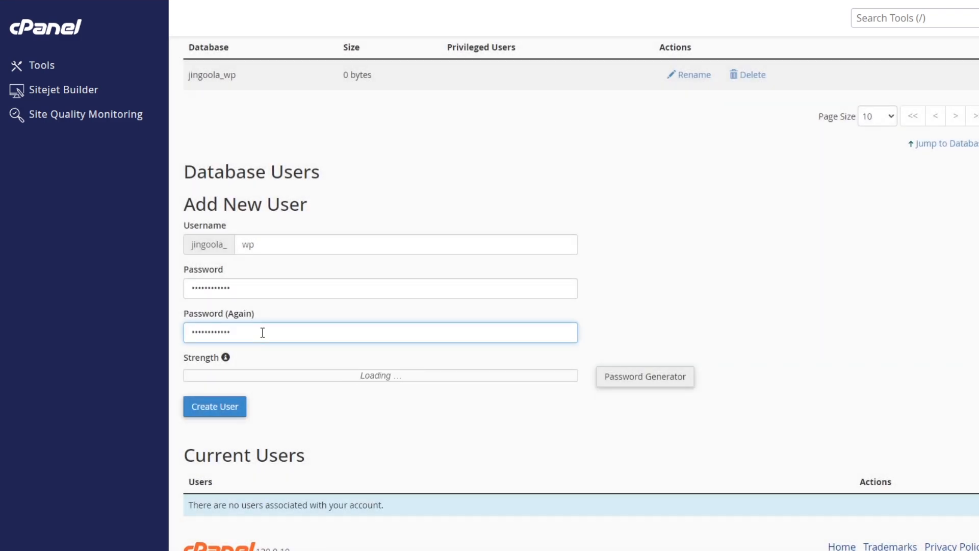
left_click(235, 407)
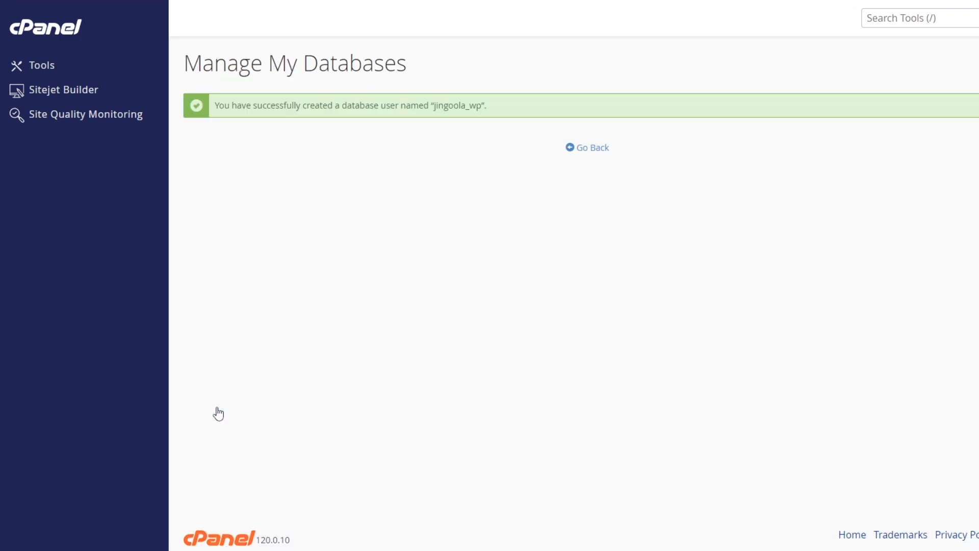
left_click(595, 147)
Add the new user to the wp database with ALL PRIVILEGES, save the changes, and return to the database management page.
left_click_drag(195, 276, 387, 281)
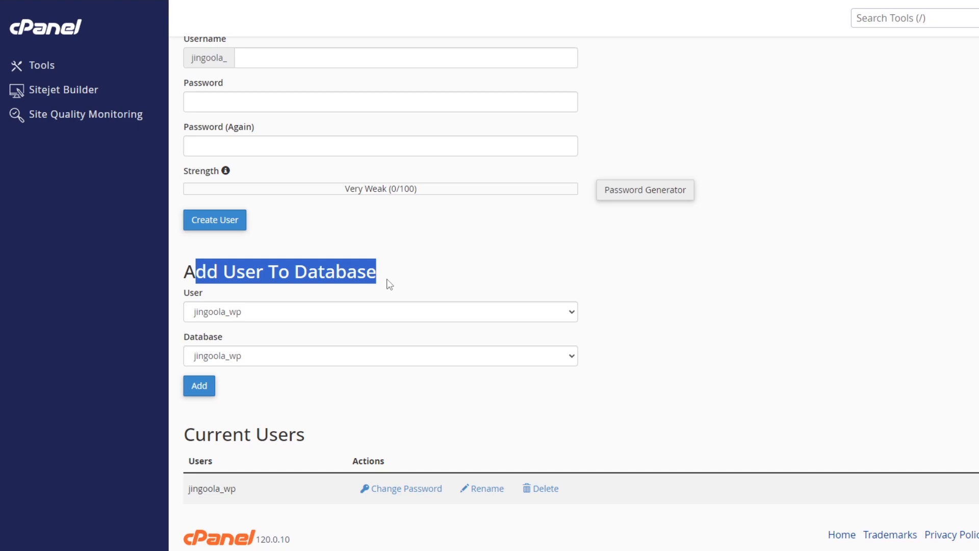
left_click(399, 278)
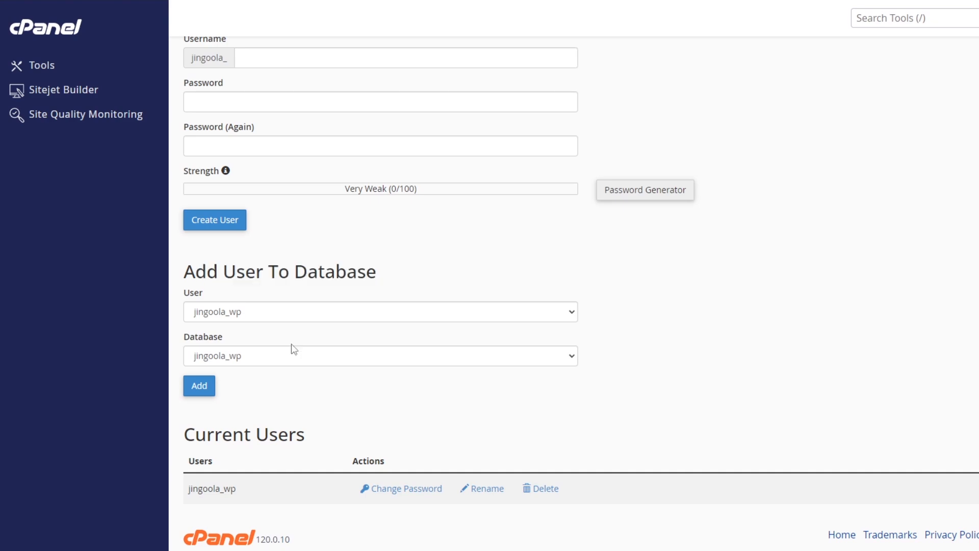
left_click(201, 389)
left_click(192, 171)
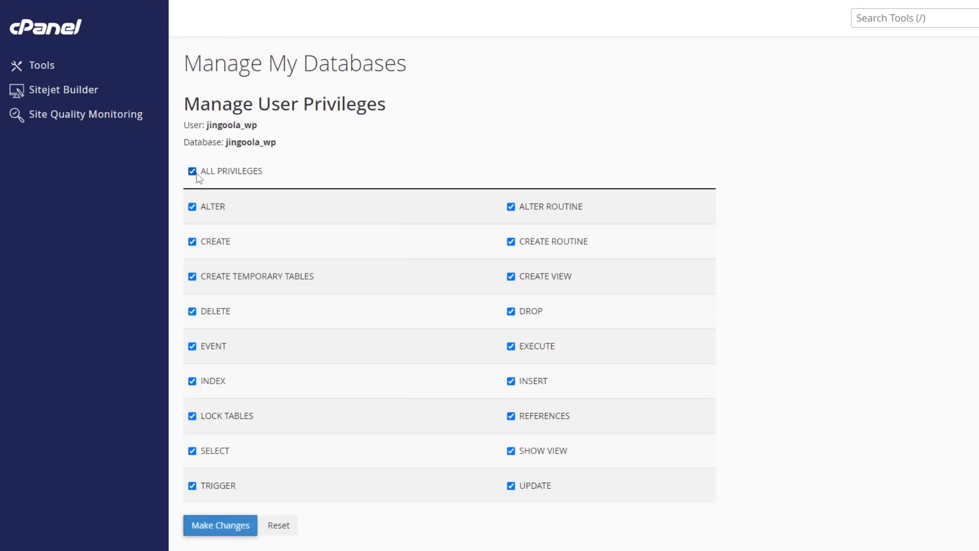
left_click(220, 522)
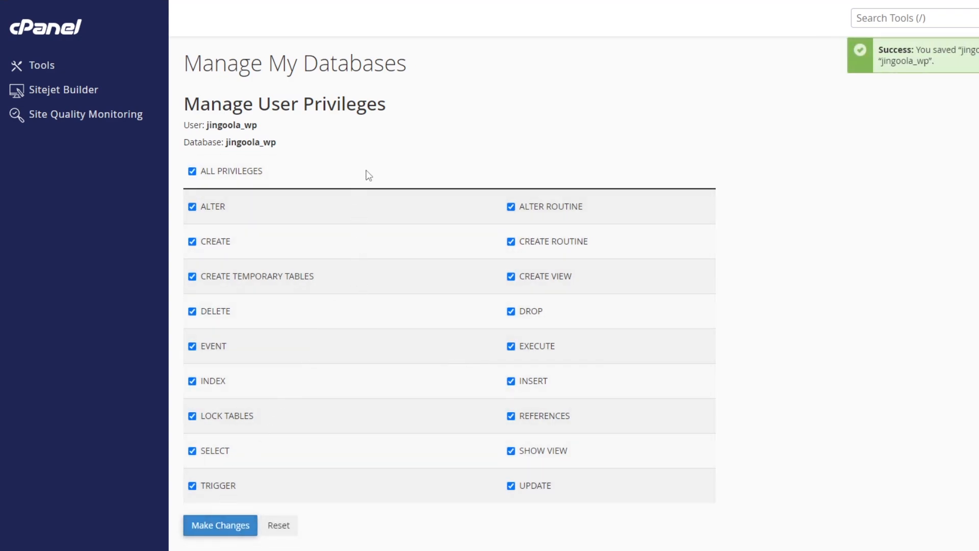
scroll(375, 153, "down", 1)
left_click(594, 507)
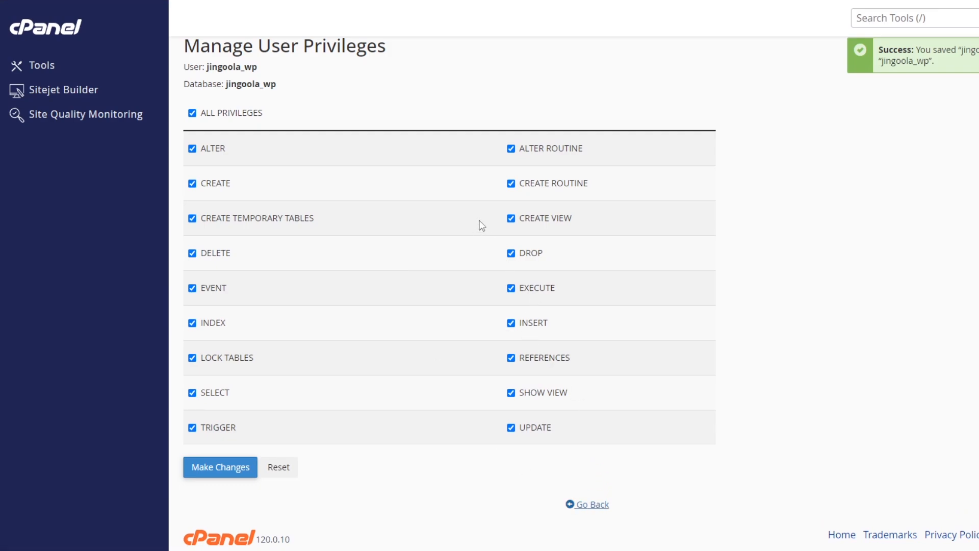
Copy the wp database name and database username from cPanel into the matching fields of the WordPress database setup.
scroll(343, 273, "down", 2)
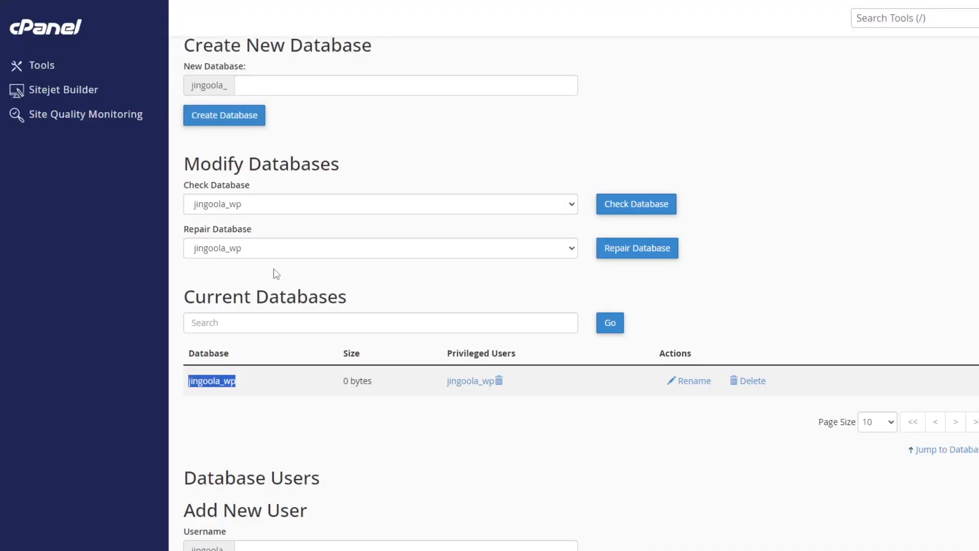
scroll(275, 273, "down", 10)
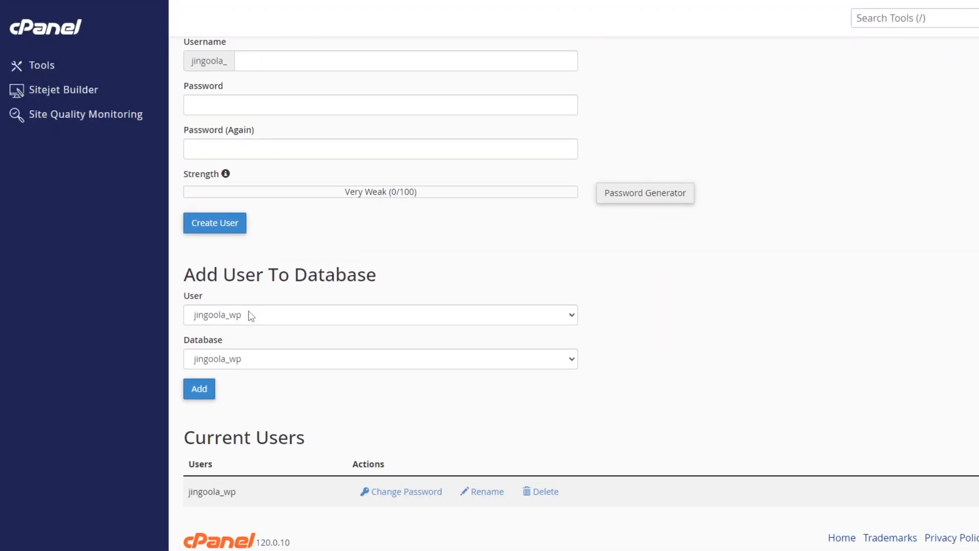
scroll(242, 367, "down", 1)
left_click_drag(238, 491, 187, 496)
key("ctrl+c")
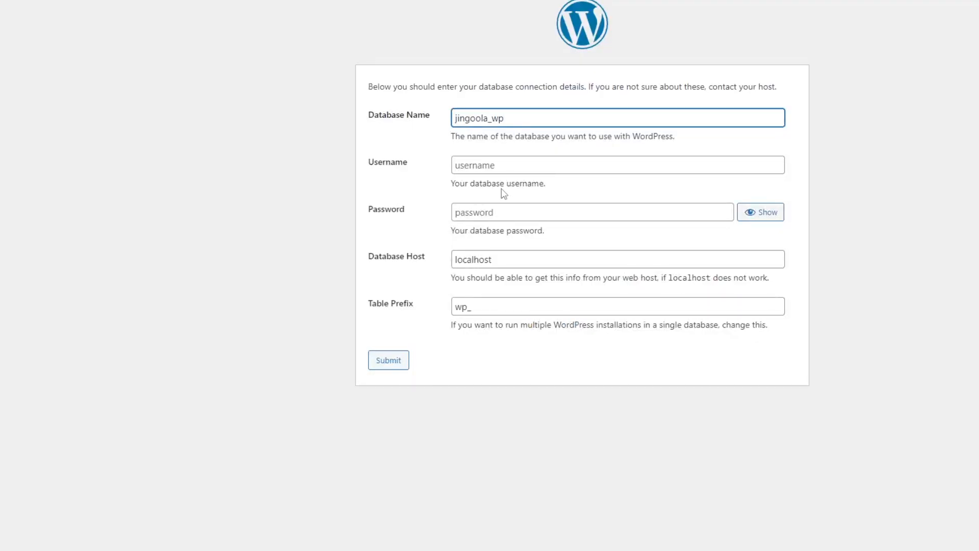
left_click(502, 168)
key("ctrl+v")
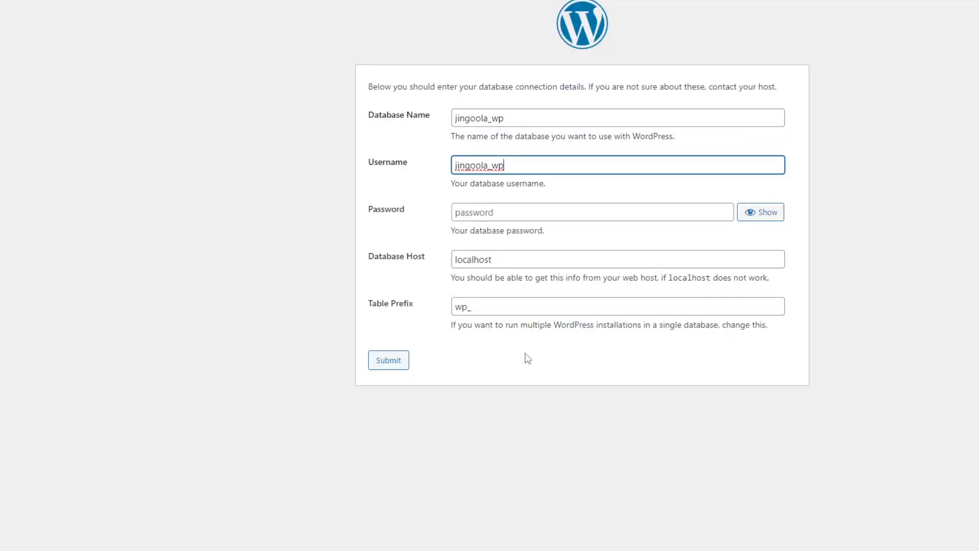
Enter the database password, submit the connection details with host localhost and table prefix wp_, and run the installation.
key("Tab")
key("ctrl+v")
left_click(375, 353)
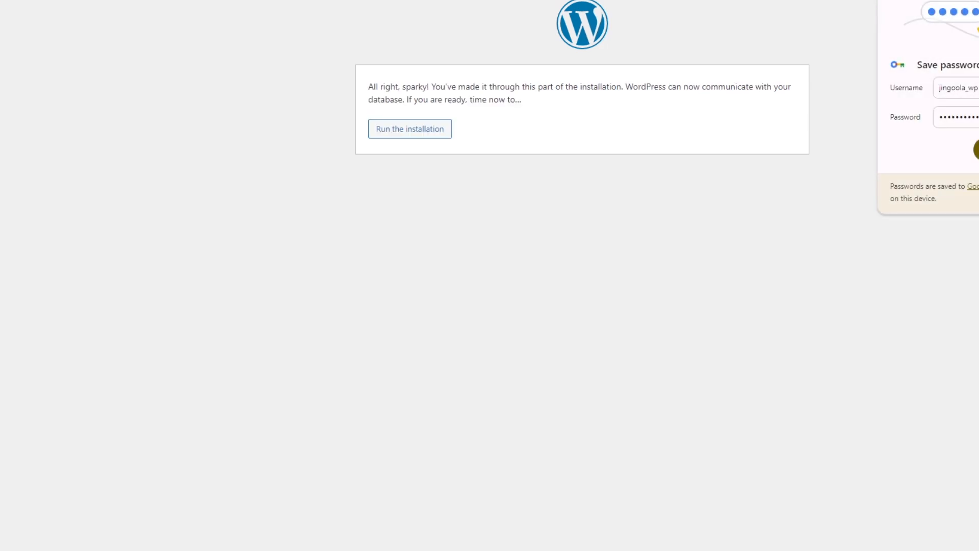
left_click(977, 149)
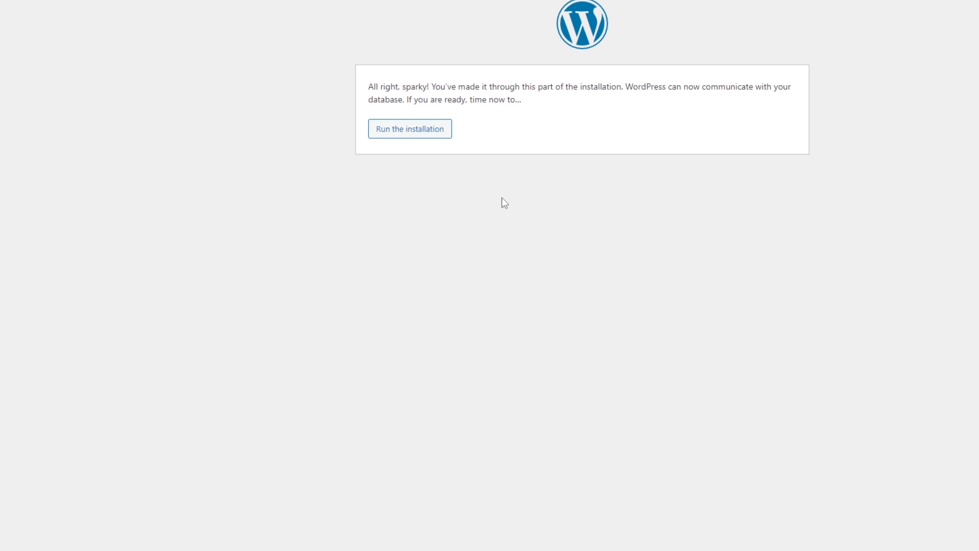
left_click(415, 131)
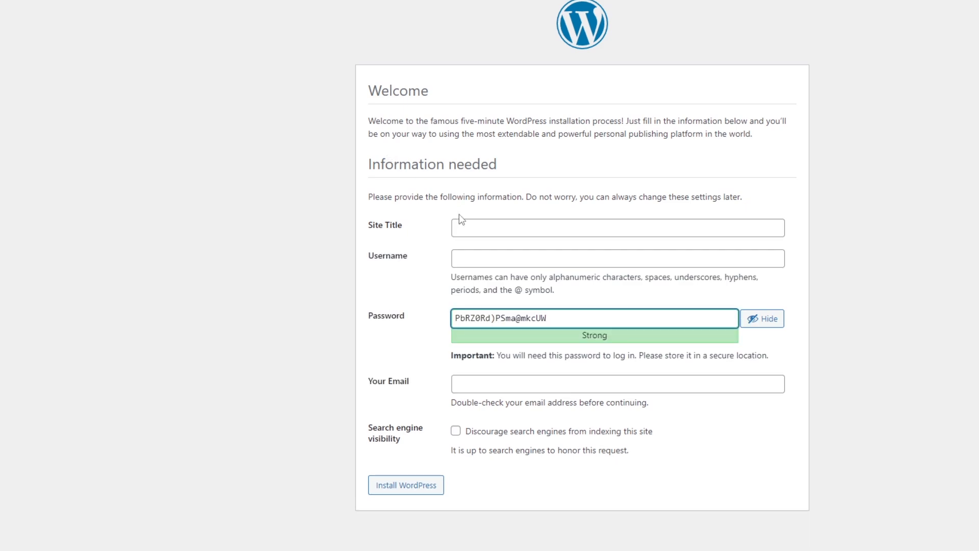
Install WordPress with the site title NerdiS Web and username Admin, and log in with the account password.
left_click(469, 226)
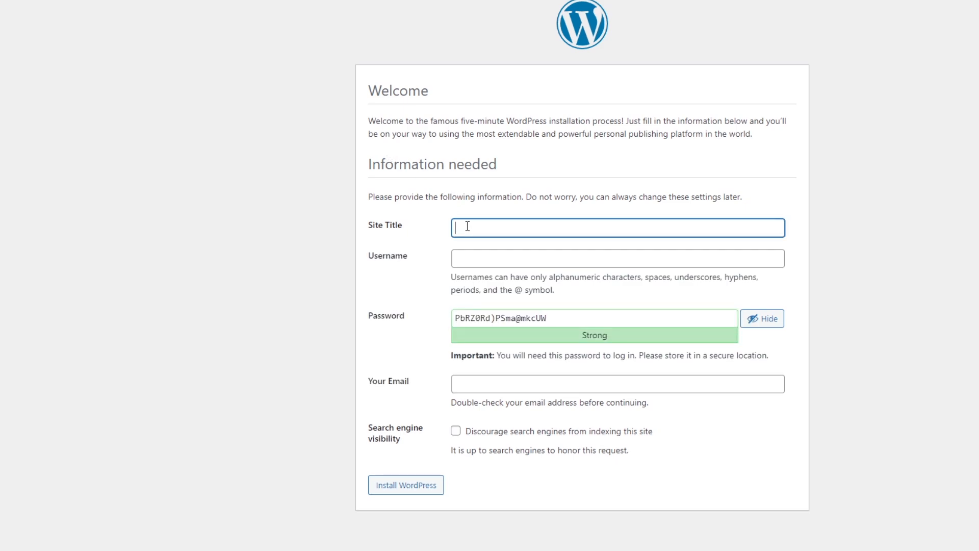
type("NerdiS Web")
left_click(404, 490)
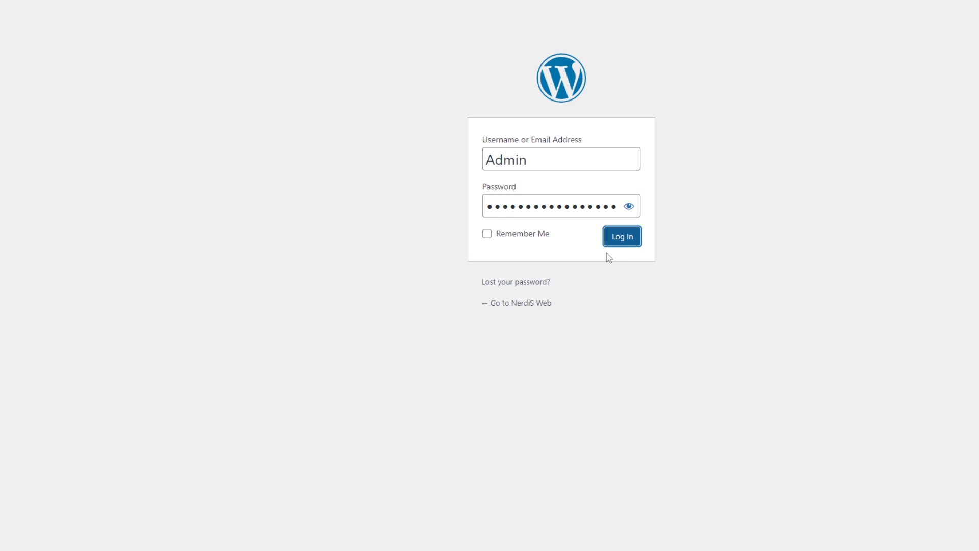
left_click(606, 251)
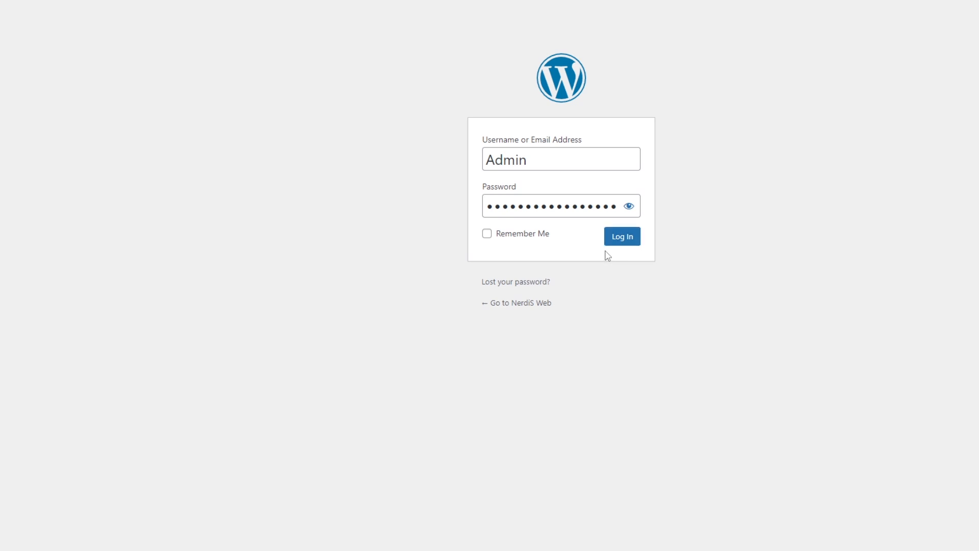